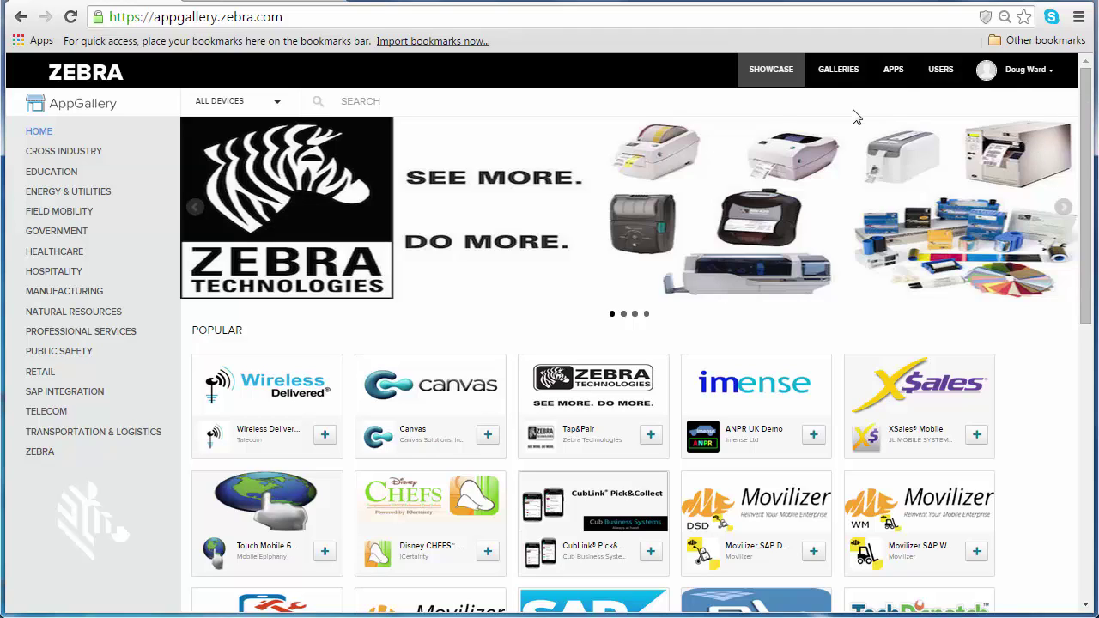
- From the Galleries overview, open Apps For Customer XYZ and view its single user
click(837, 77)
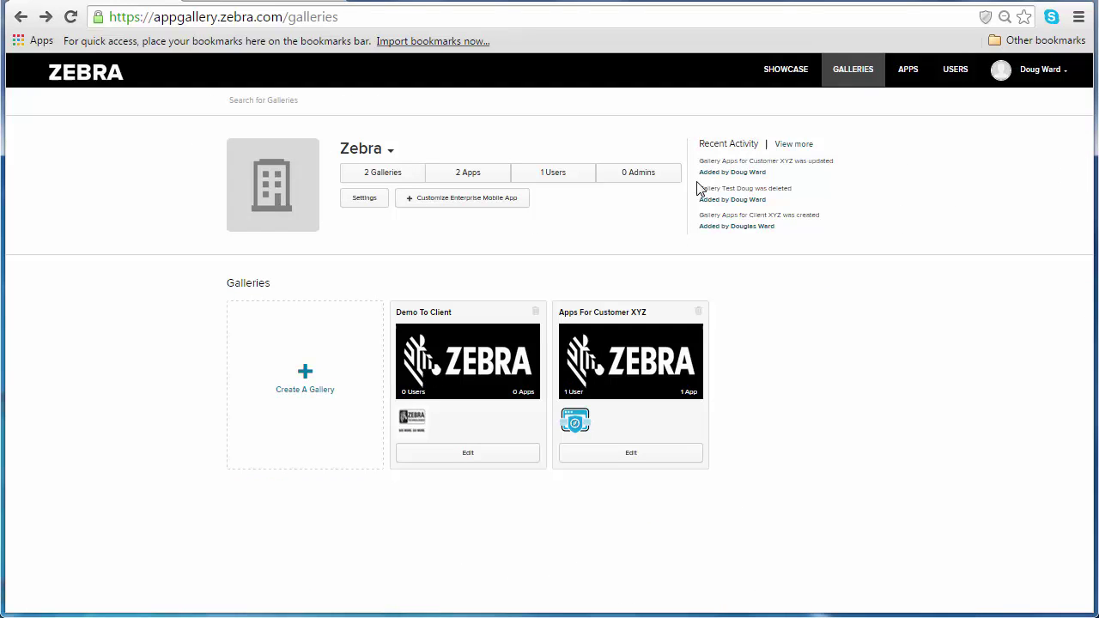
click(636, 319)
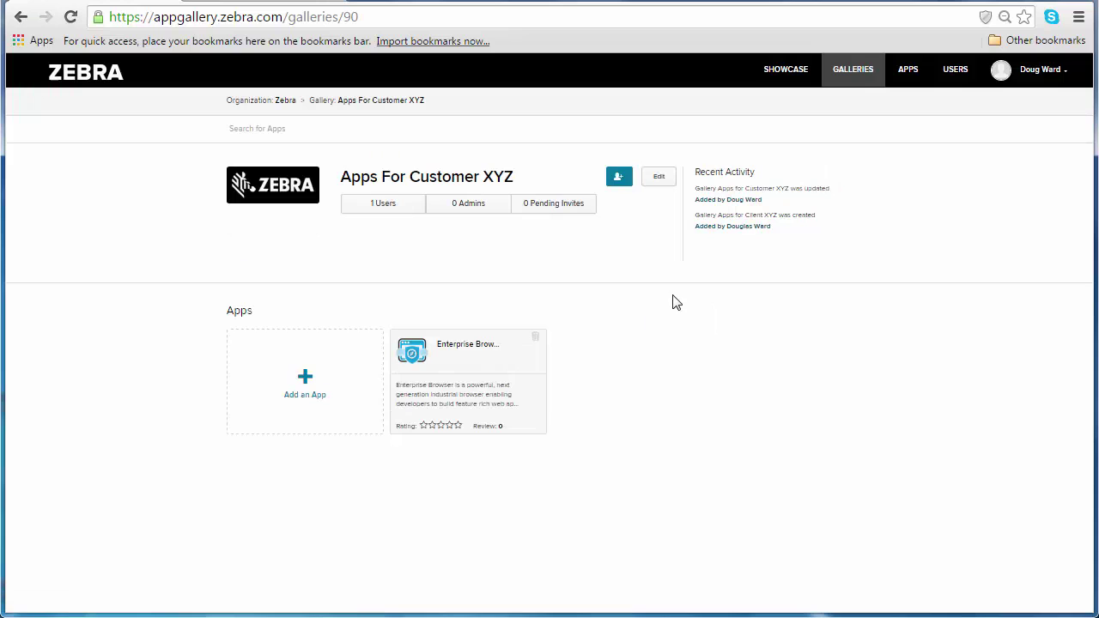
click(384, 206)
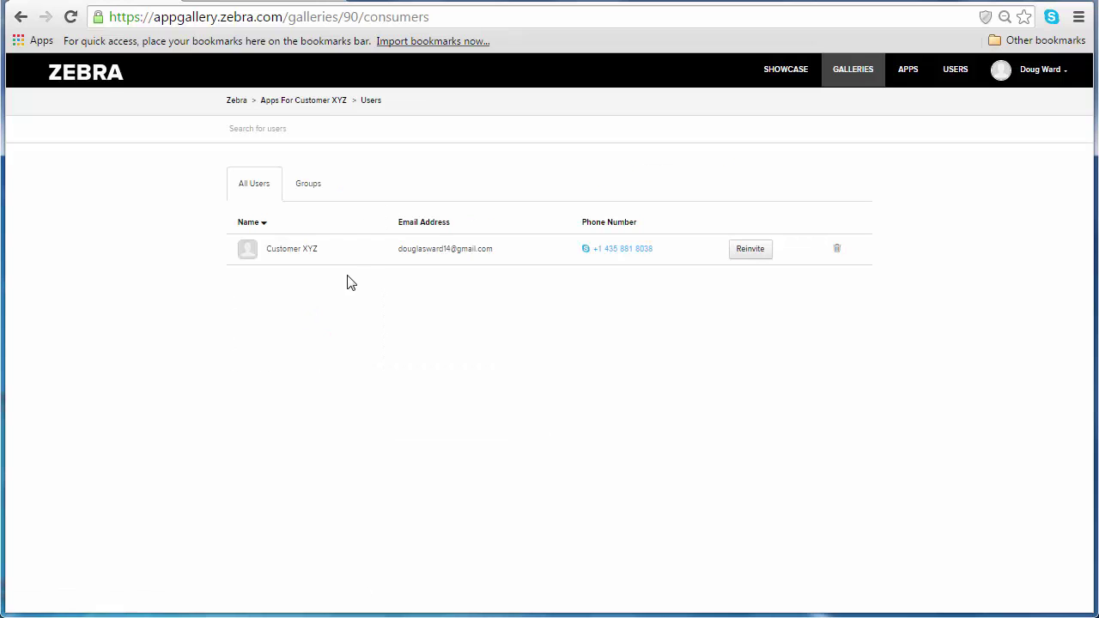
- Back on the gallery page, add the existing Demo app and save it into the gallery
click(340, 106)
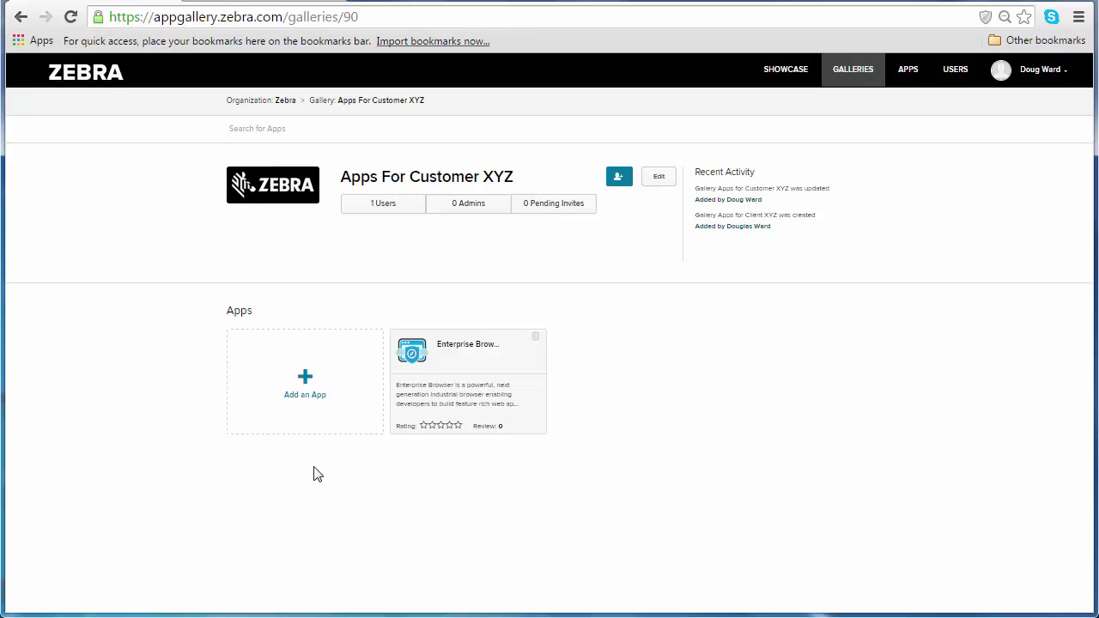
click(308, 384)
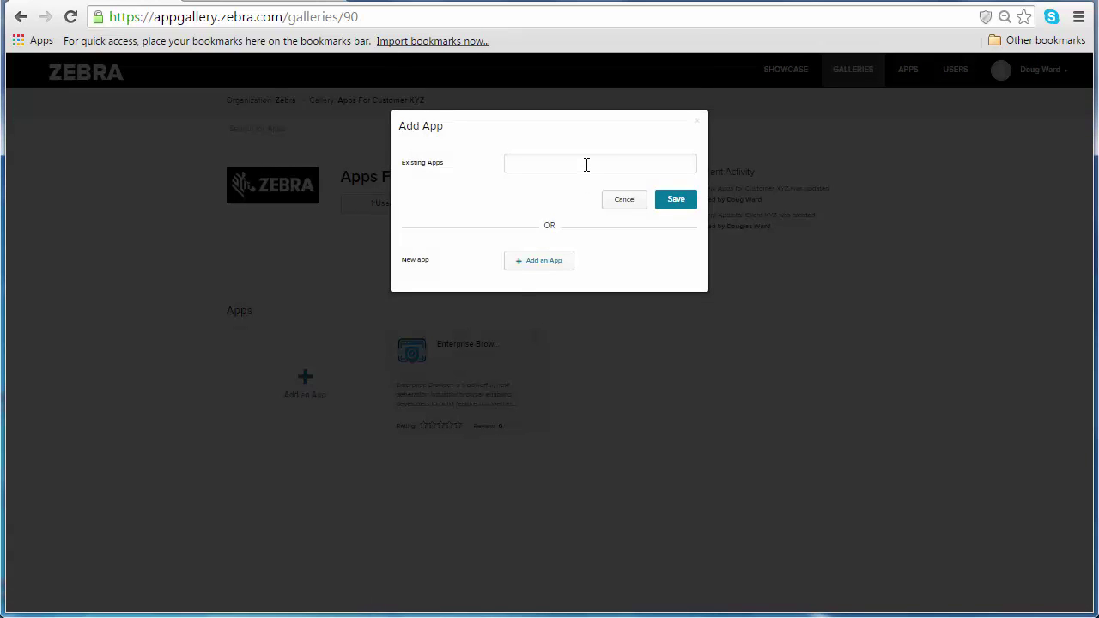
click(586, 165)
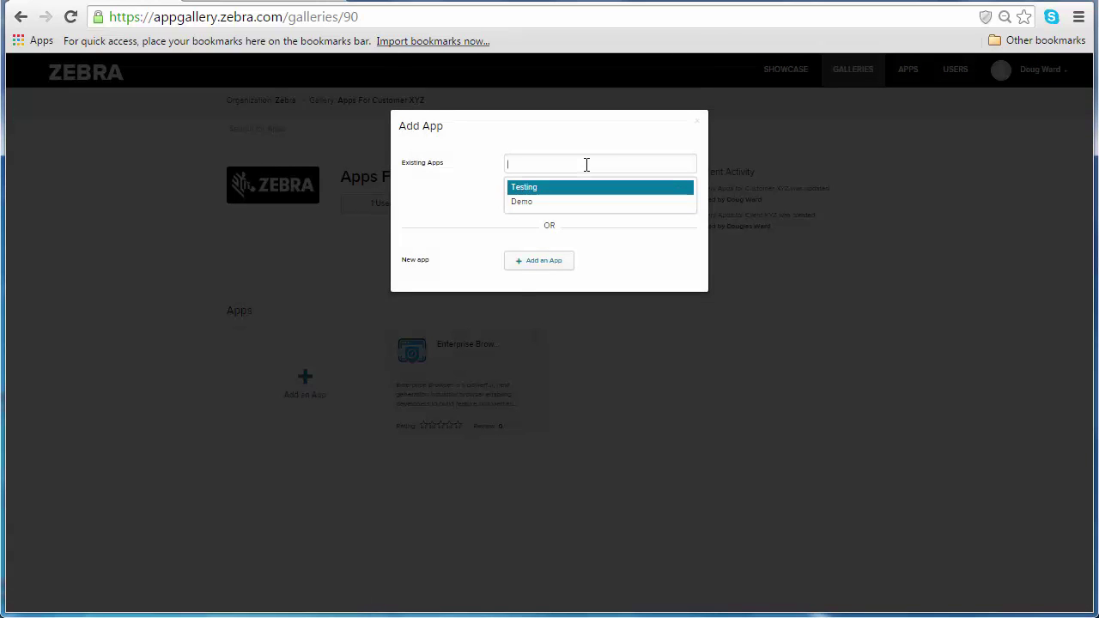
click(533, 203)
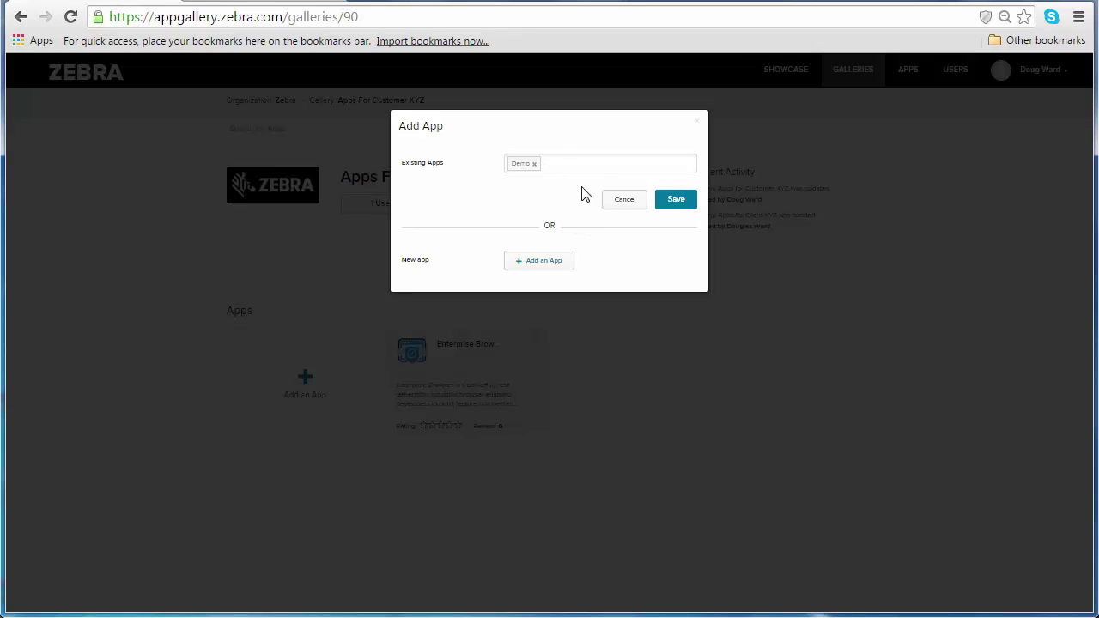
click(679, 209)
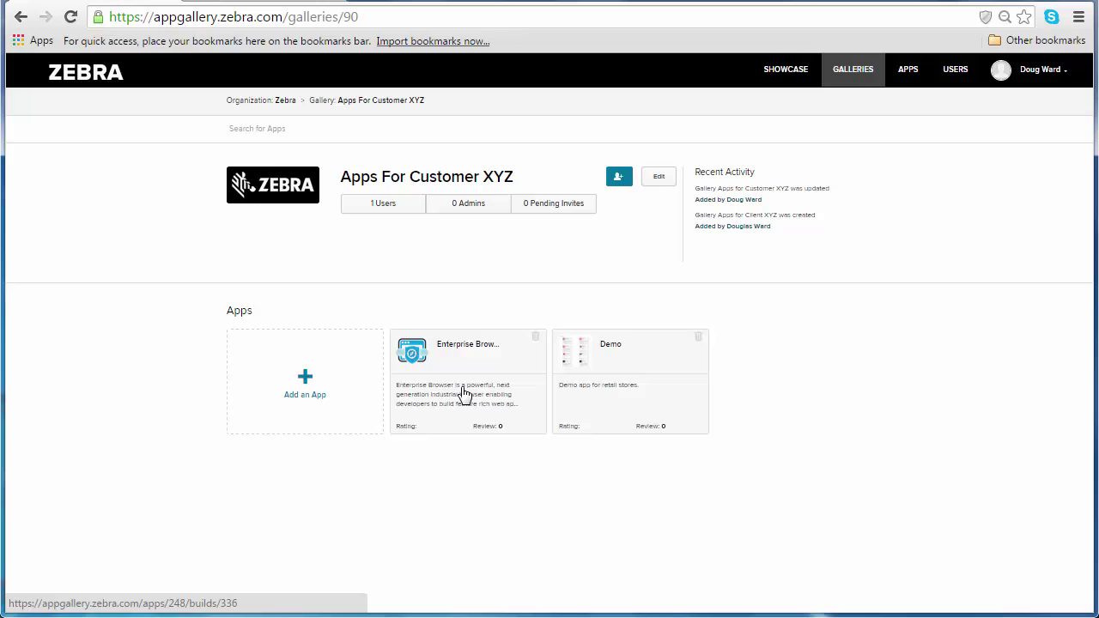
- Delete the Enterprise Browser card from Apps For Customer XYZ and confirm the removal
click(535, 339)
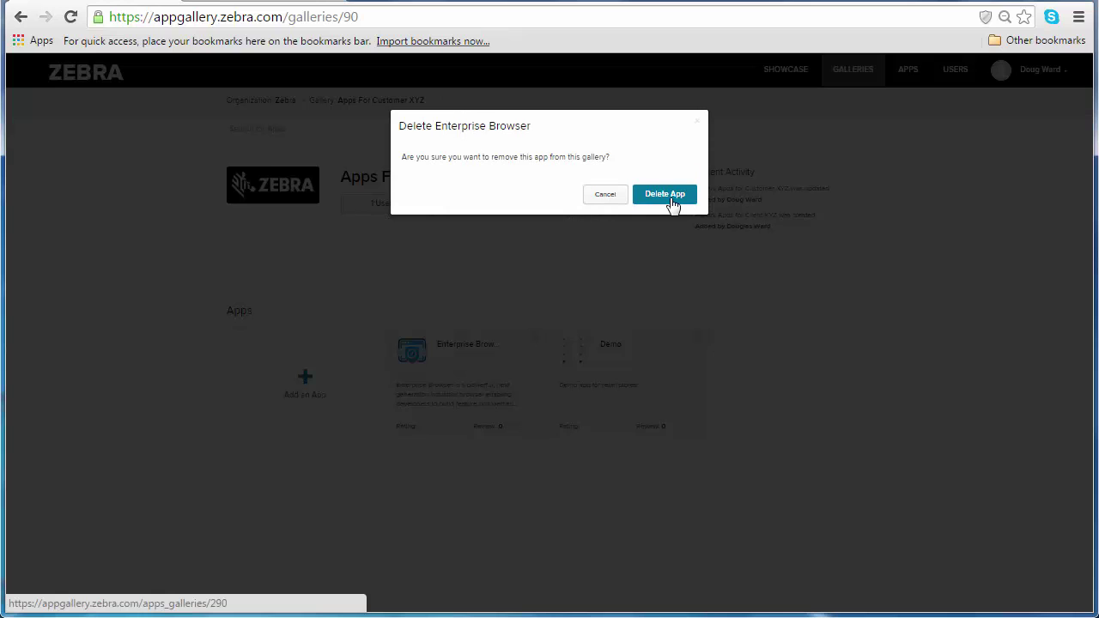
click(666, 195)
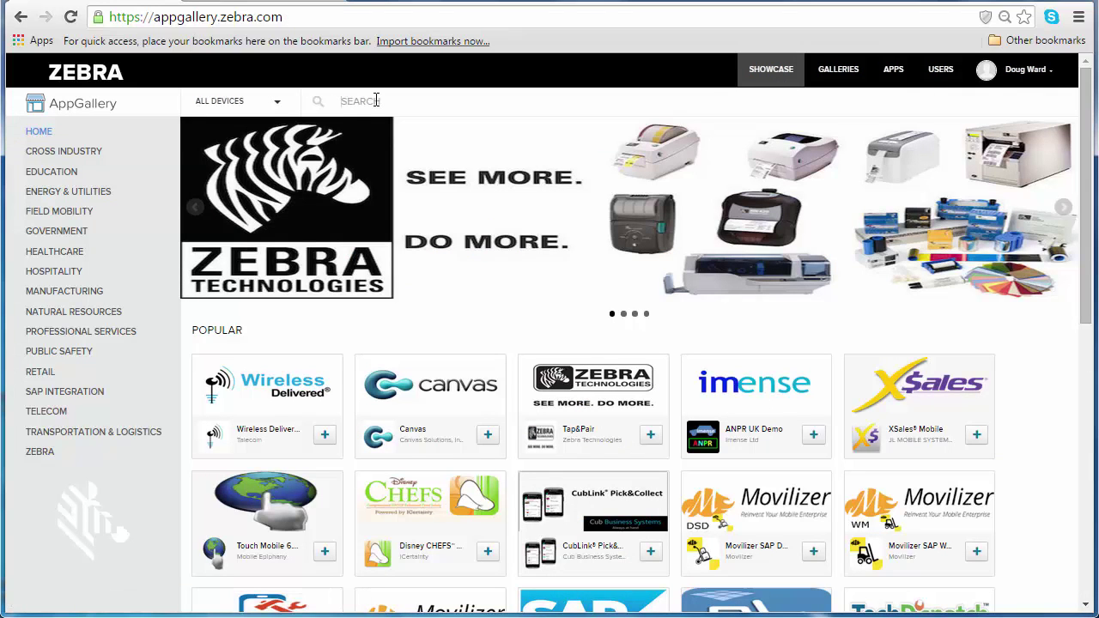
- Search the Showcase for 'tap' and add Tap&Pair to the Apps for Customer XYZ gallery
click(376, 101)
text(tap)
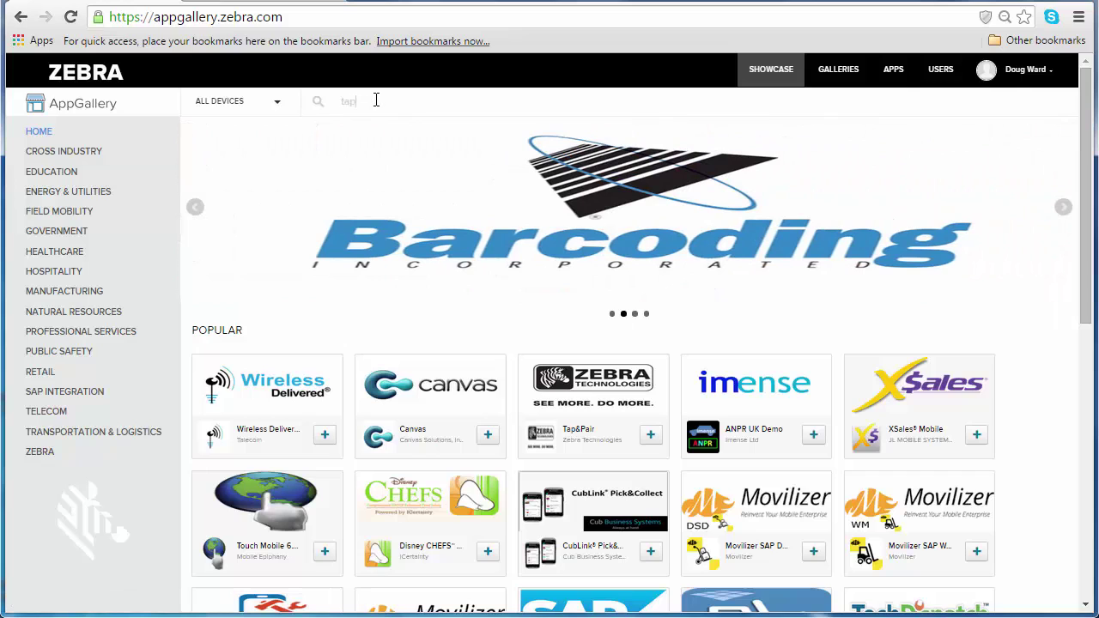
key(Return)
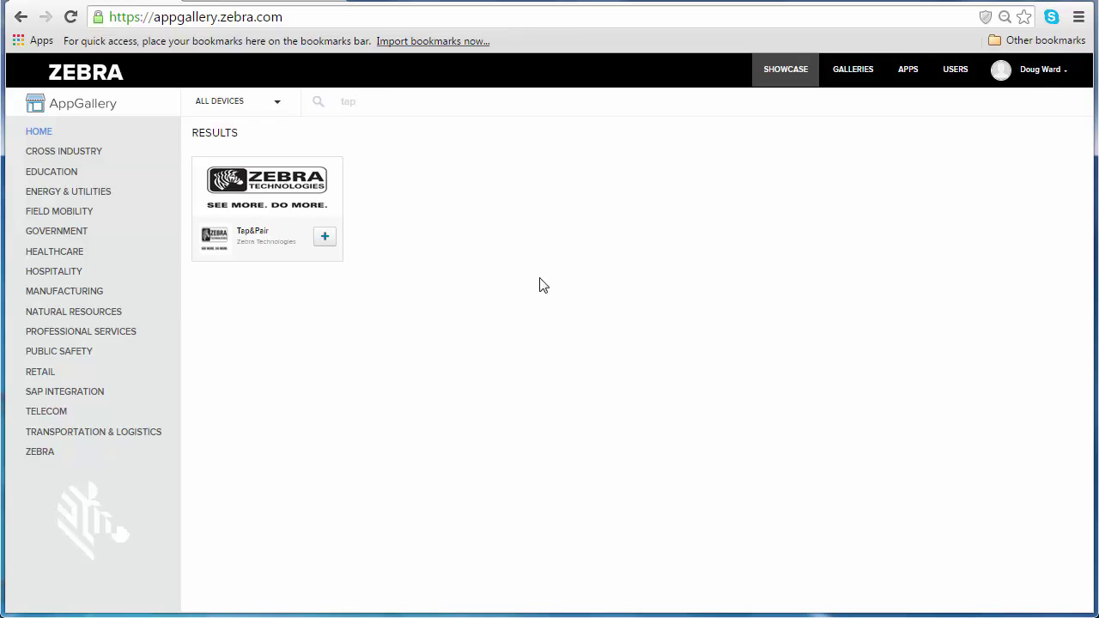
click(324, 238)
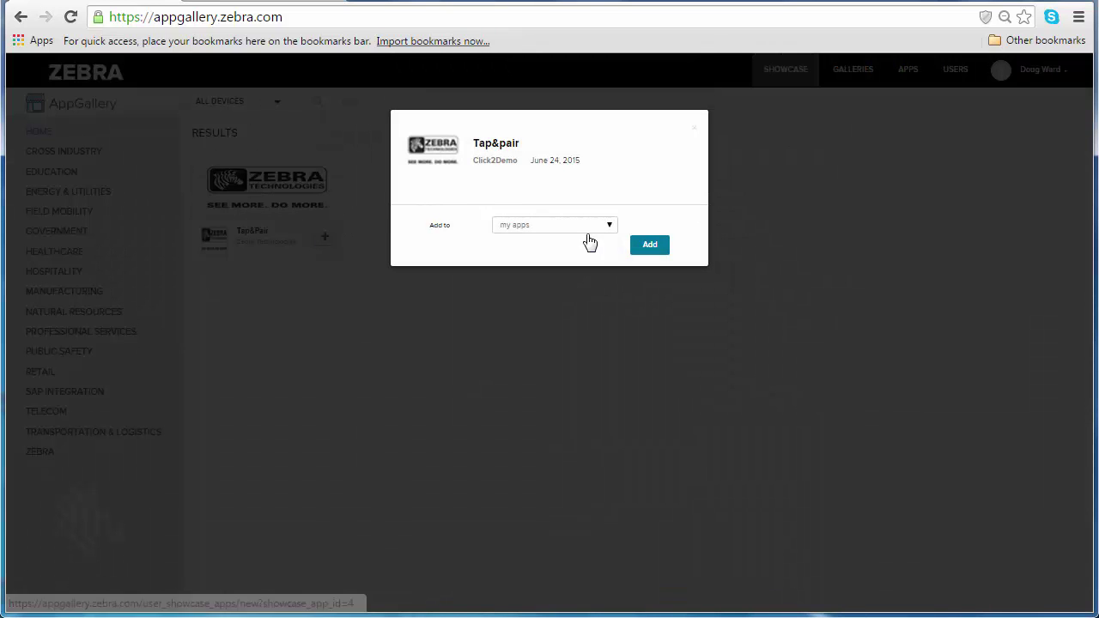
click(601, 233)
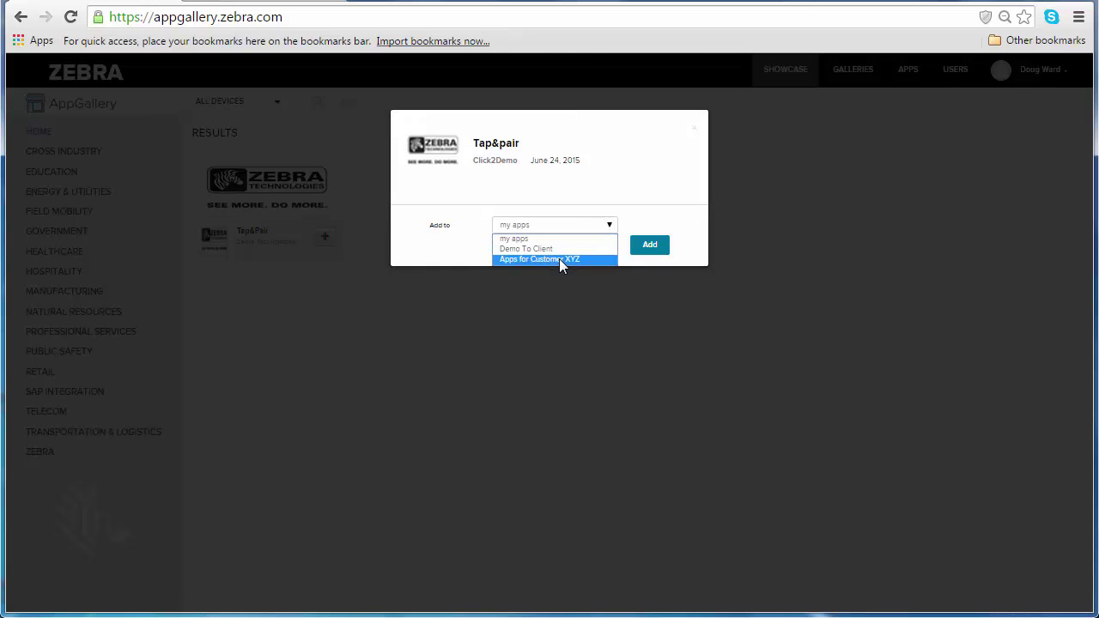
click(559, 259)
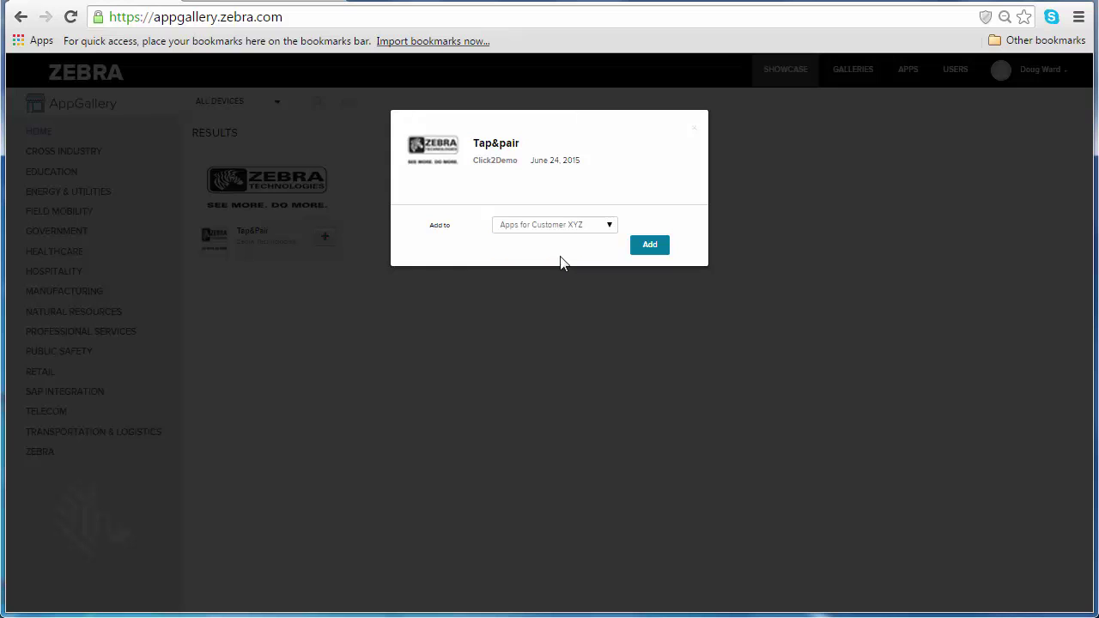
click(650, 247)
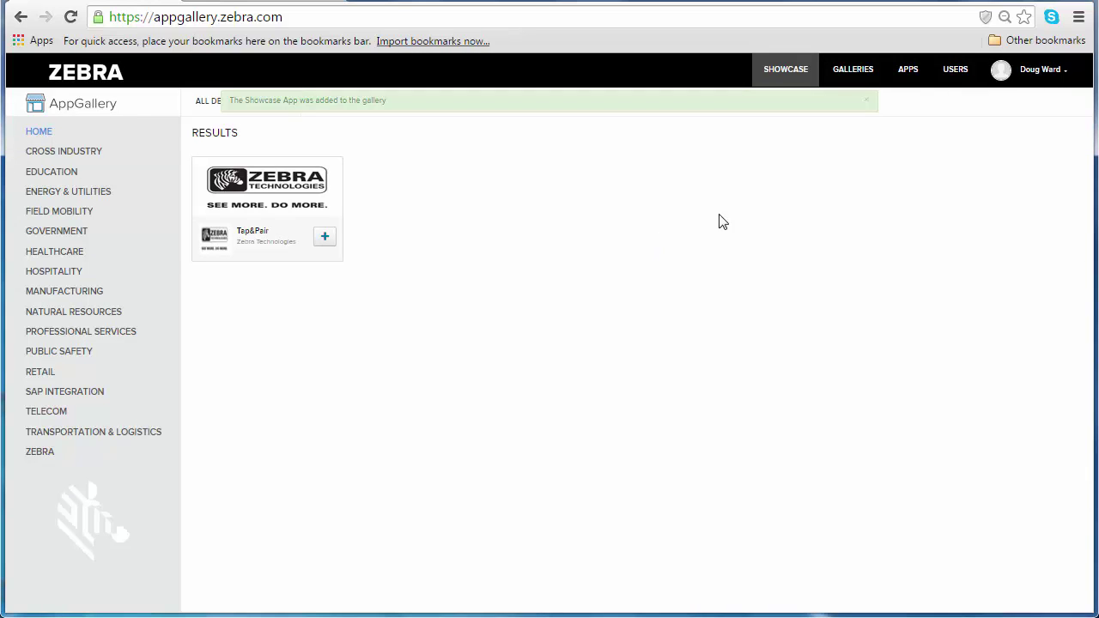
click(849, 76)
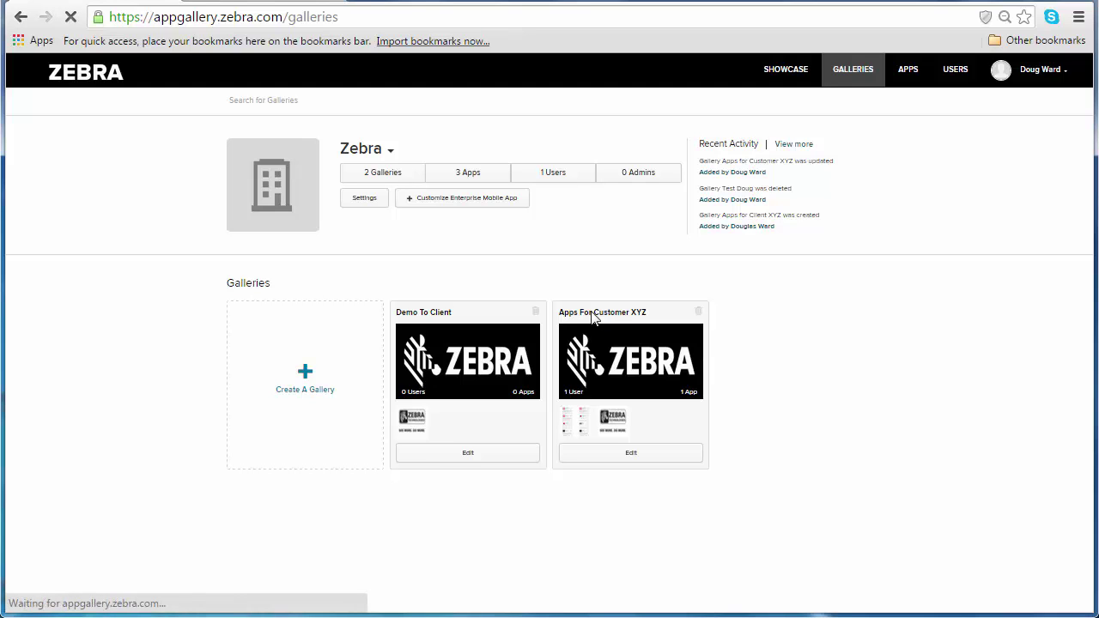
- Open Apps For Customer XYZ to confirm it holds Demo and Tap&Pair, then view organisation Apps
click(593, 314)
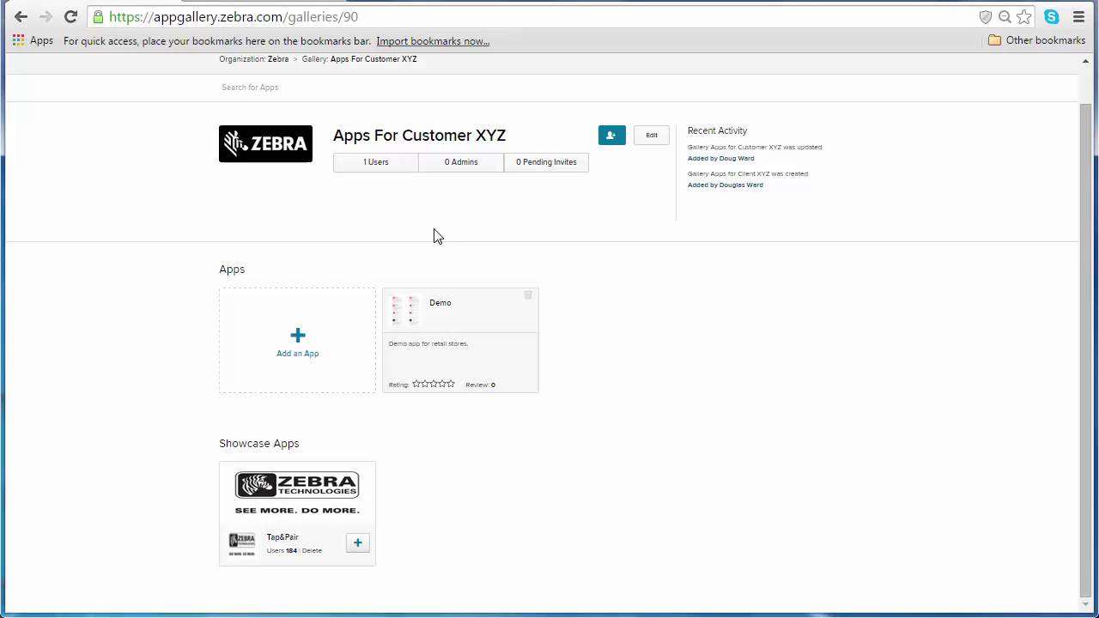
scroll(658, 335, up, 1)
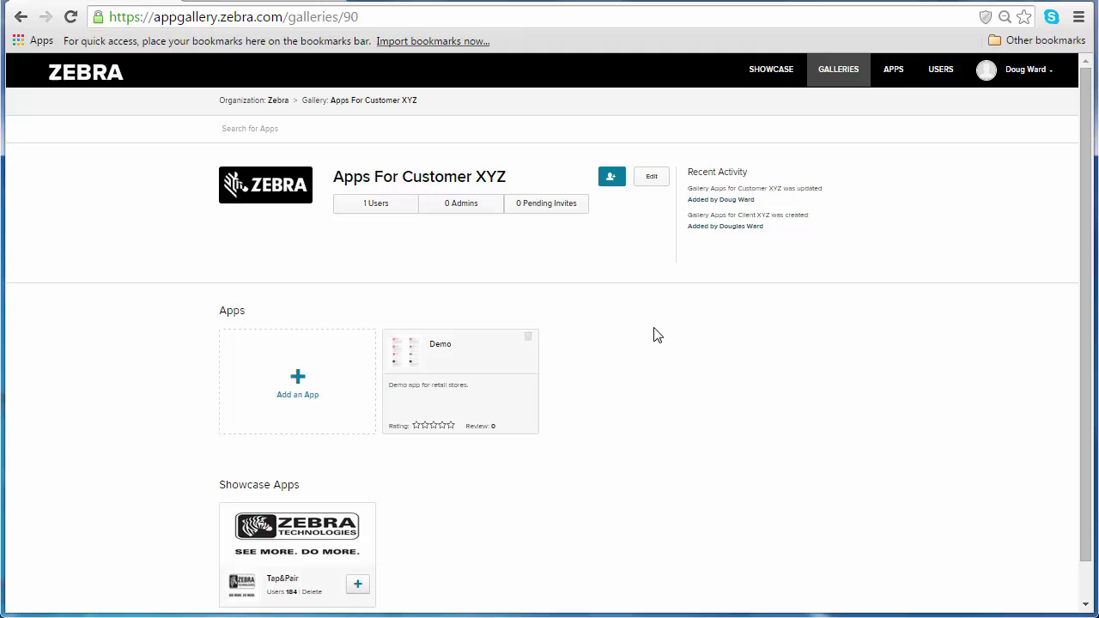
click(900, 73)
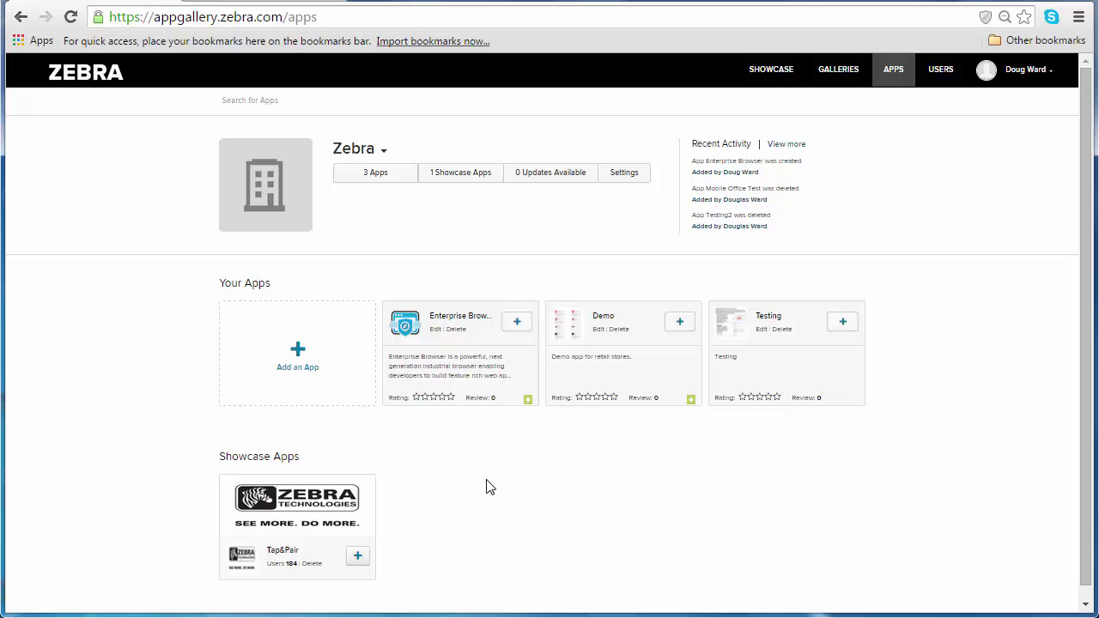
- Add Enterprise Browser to the Apps for Customer XYZ and Demo To Client galleries
click(519, 325)
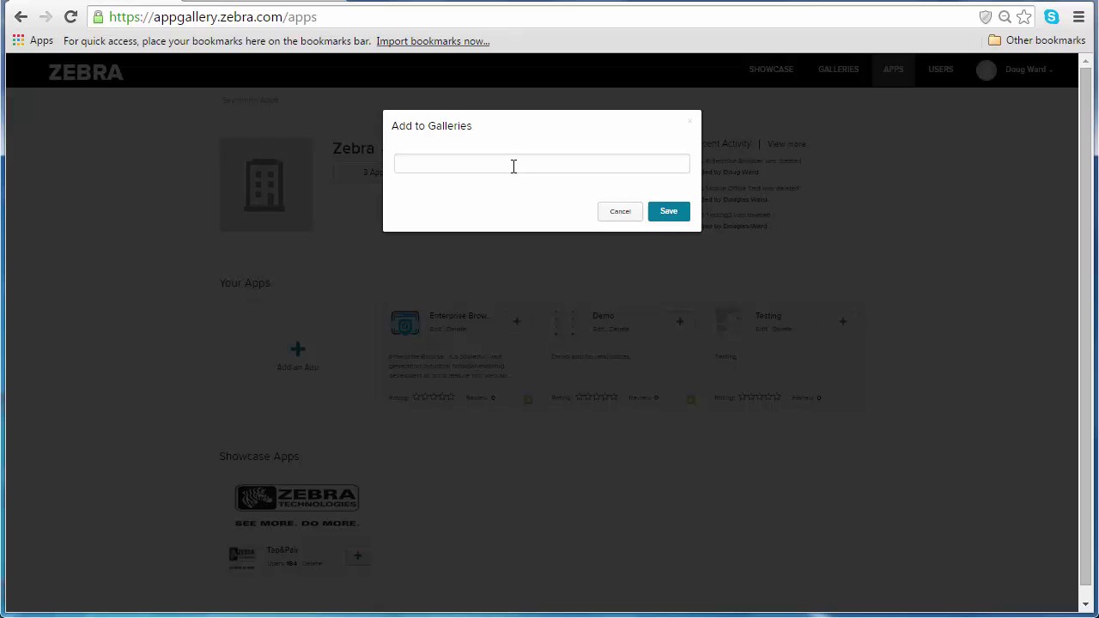
click(514, 166)
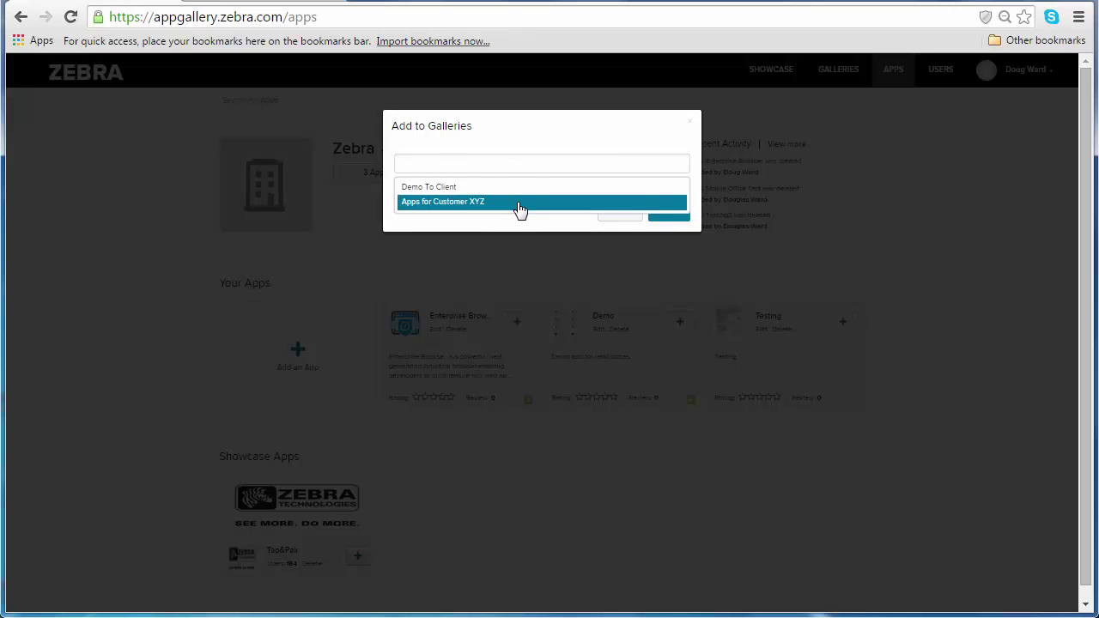
click(520, 205)
click(524, 164)
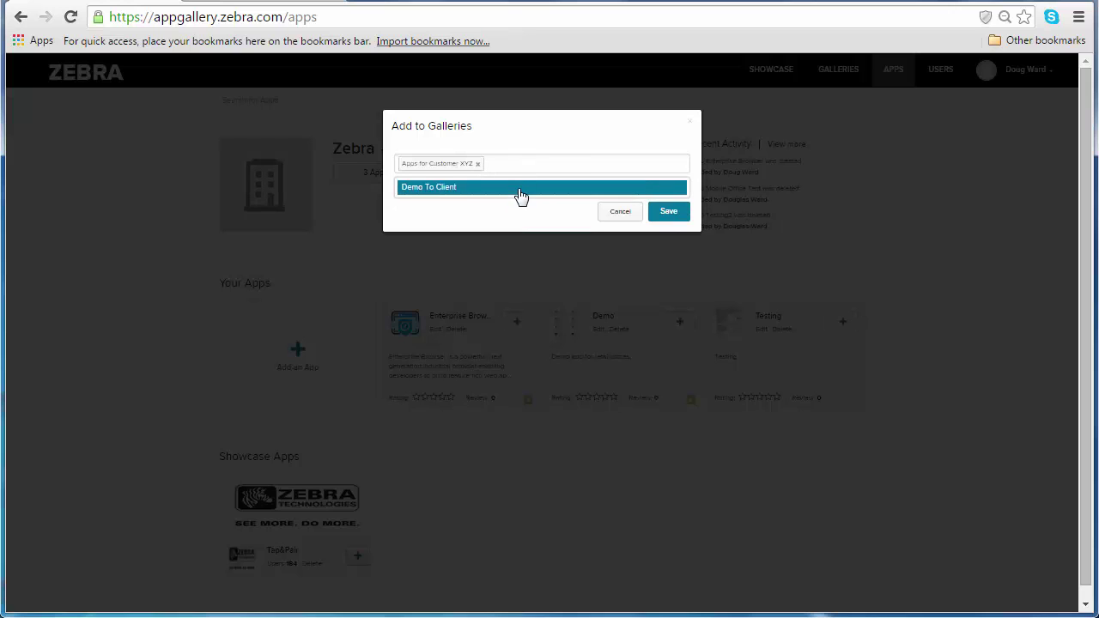
click(521, 197)
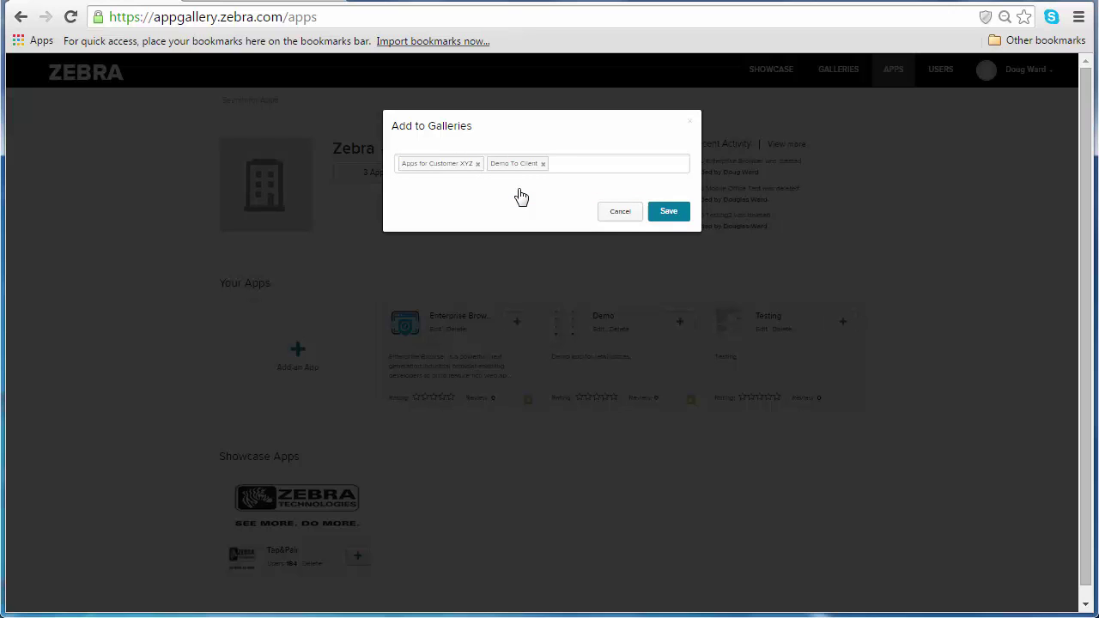
click(678, 216)
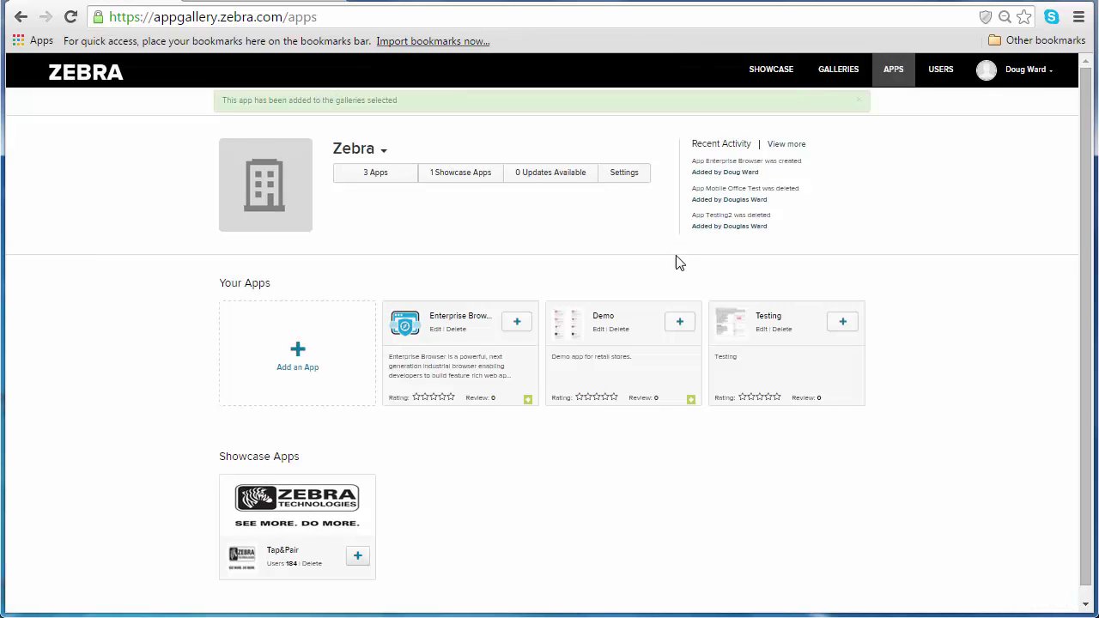
- Remove the Apps for Customer XYZ gallery tag from the Demo app
click(679, 322)
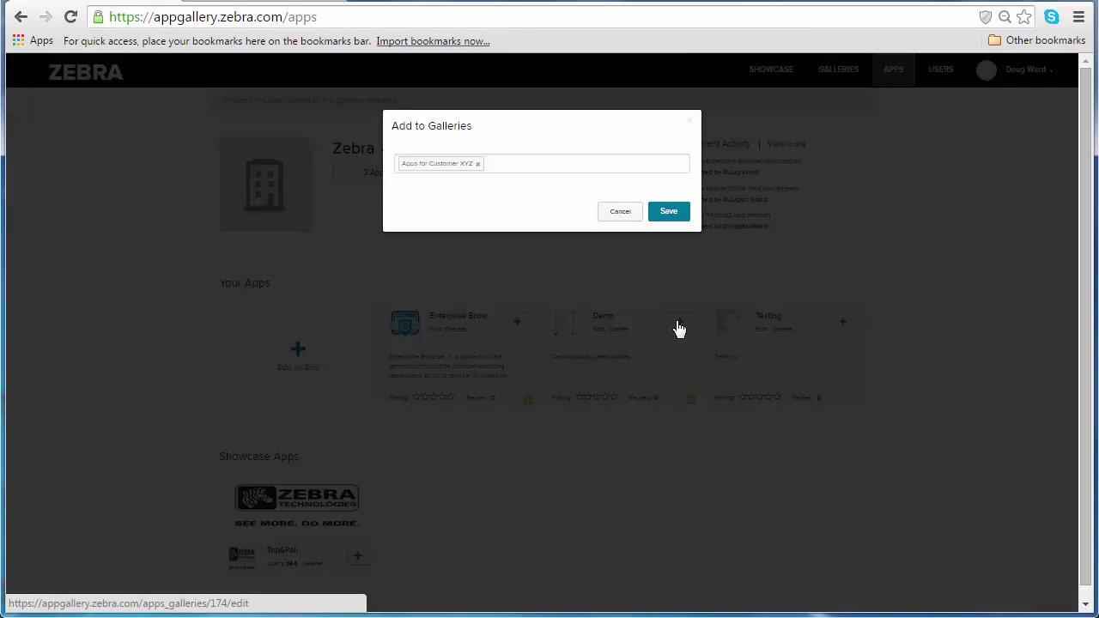
click(510, 166)
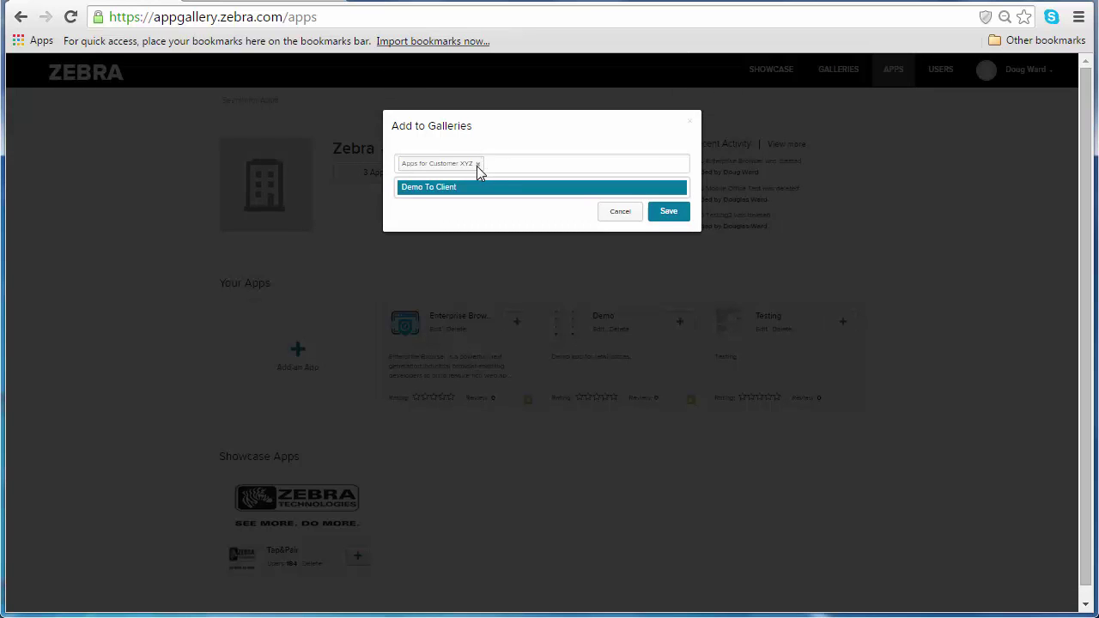
click(478, 164)
click(477, 165)
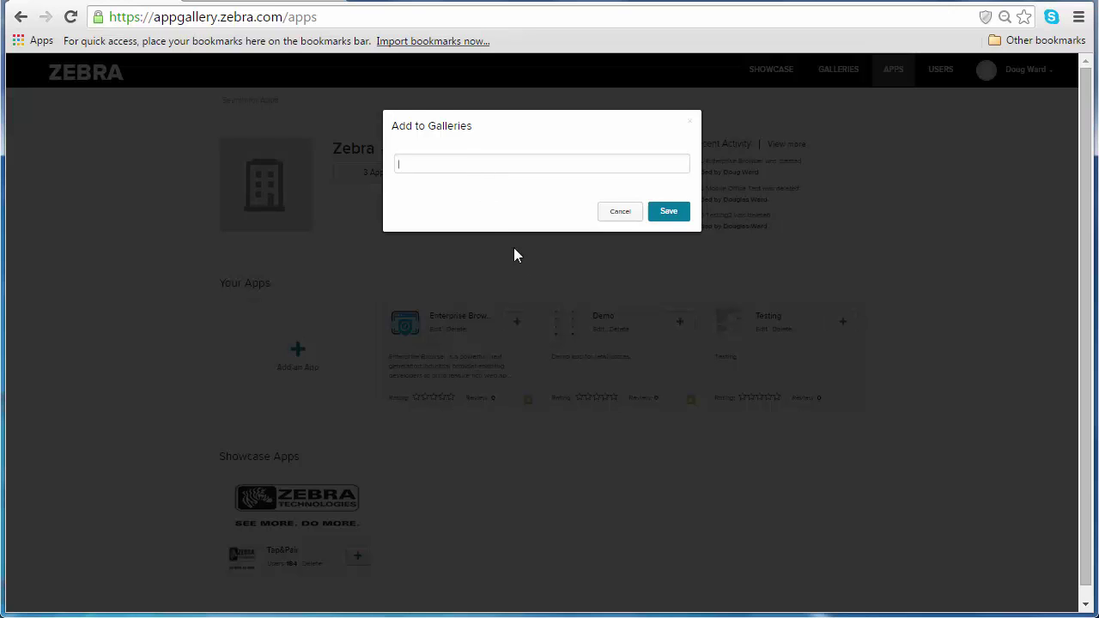
- Save Demo's gallery selection with Apps for Customer XYZ removed
click(682, 221)
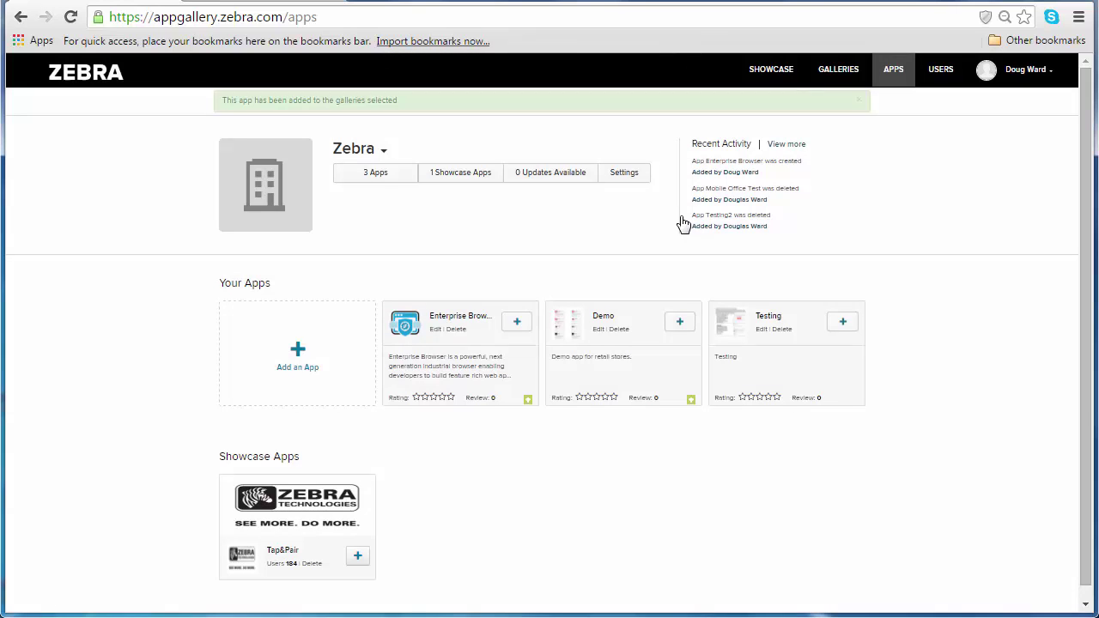